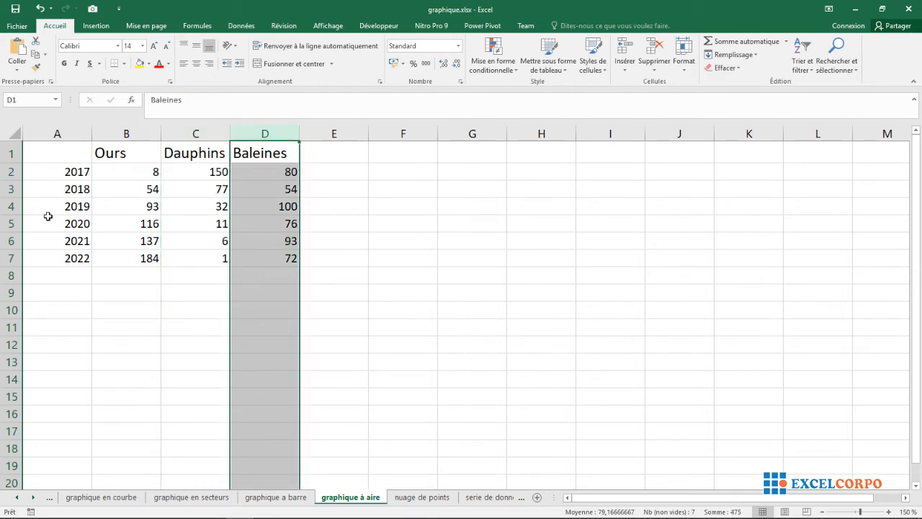
Insert a 2D area chart from the data in A1:D7 and place it beside the table, over columns E to J
{"action": "left_click", "coordinate": [342, 232]}
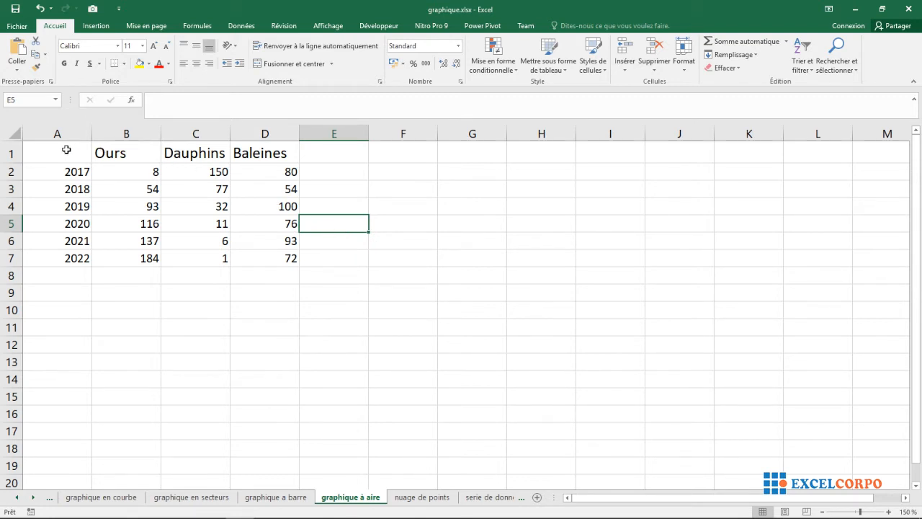
{"action": "left_click_drag", "start_coordinate": [67, 149], "coordinate": [275, 258]}
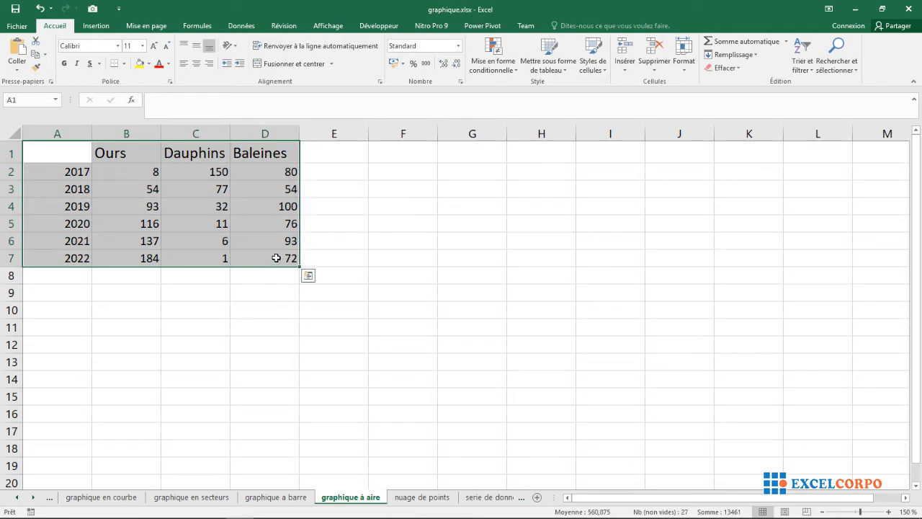
{"action": "left_click", "coordinate": [97, 26]}
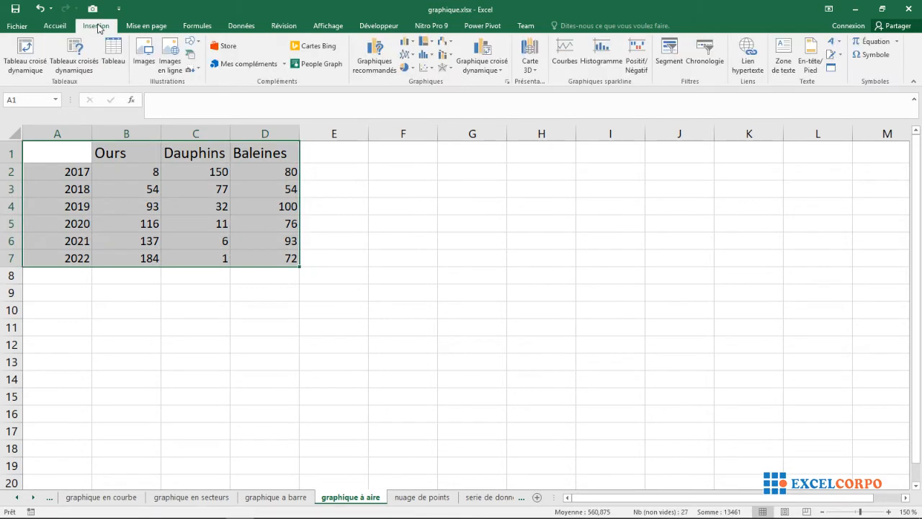
{"action": "left_click", "coordinate": [414, 56]}
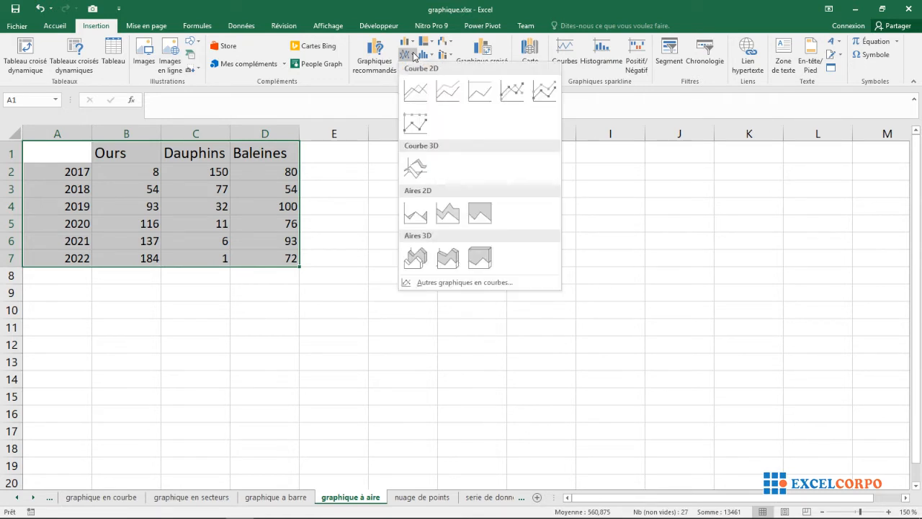
{"action": "left_click", "coordinate": [416, 213]}
{"action": "left_click_drag", "start_coordinate": [587, 218], "coordinate": [640, 195]}
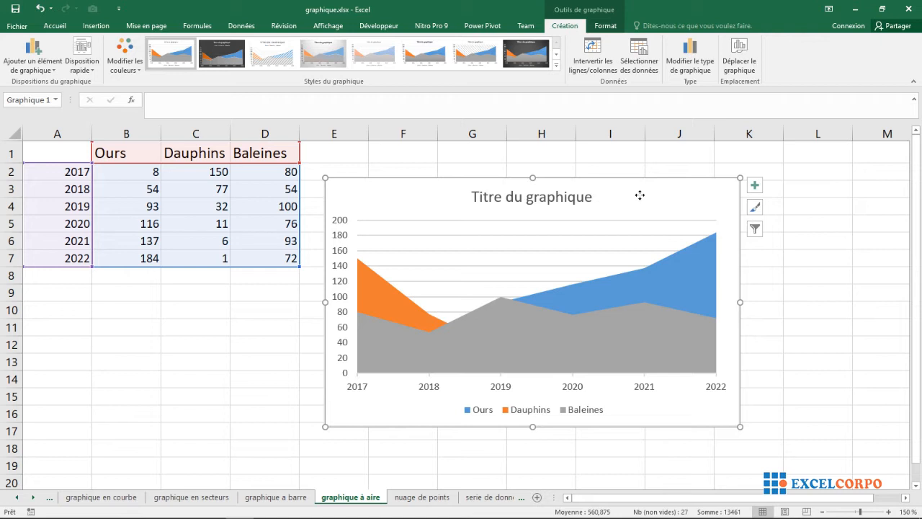
{"action": "left_click", "coordinate": [575, 274]}
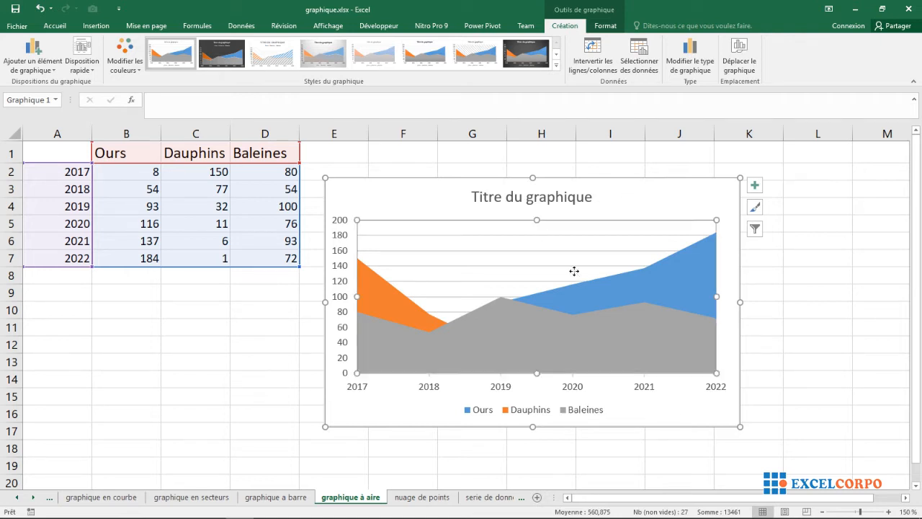
Insert a 2D line chart with markers from the data in A1:D7 to compare with the area chart
{"action": "left_click", "coordinate": [50, 146]}
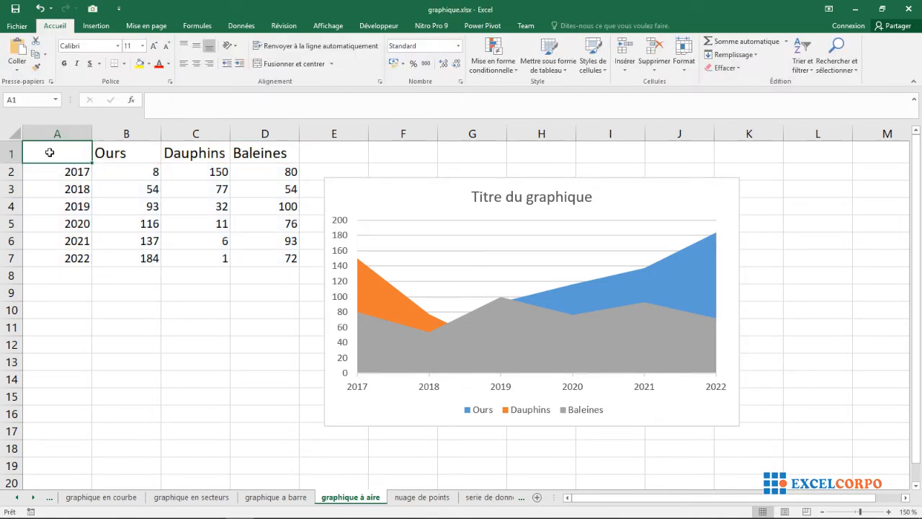
{"action": "left_click_drag", "start_coordinate": [50, 148], "coordinate": [257, 251]}
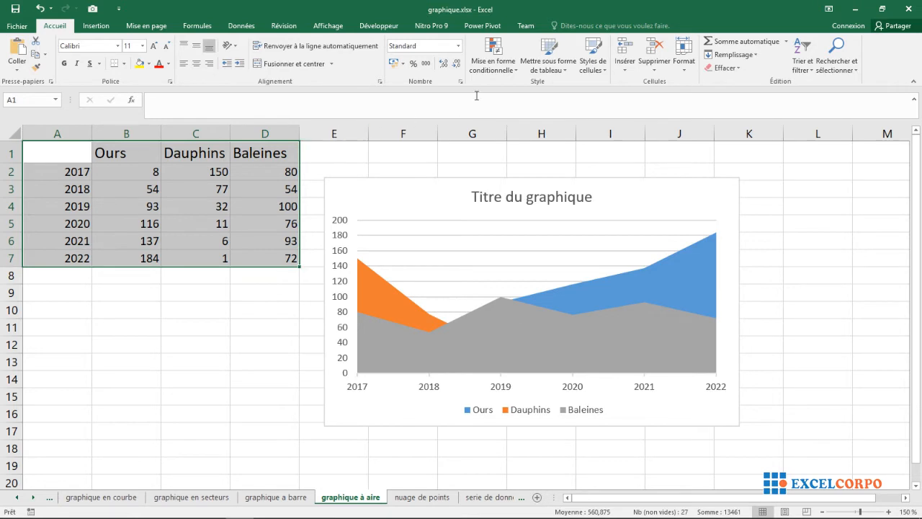
{"action": "left_click", "coordinate": [101, 25]}
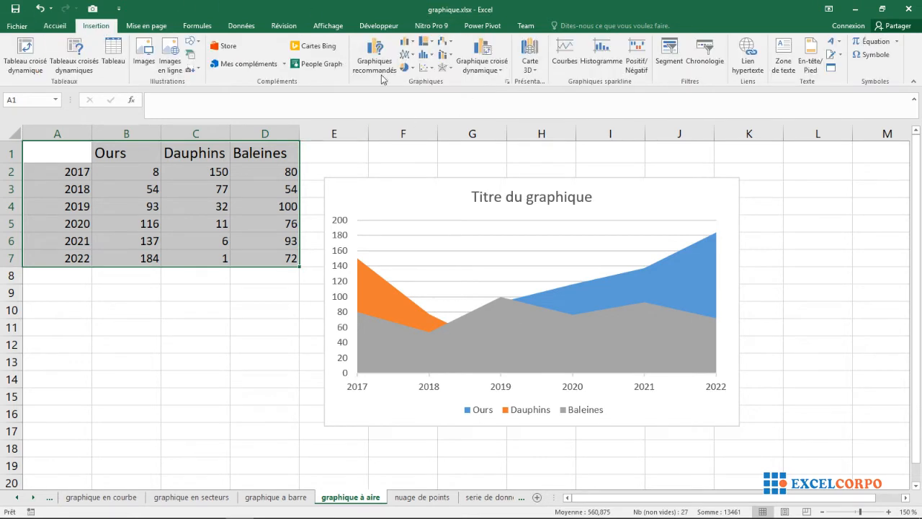
{"action": "left_click", "coordinate": [407, 55]}
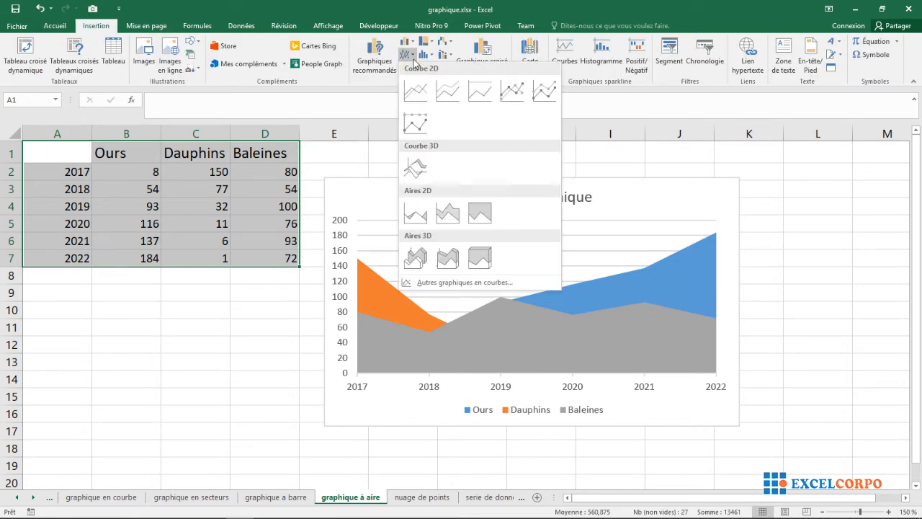
{"action": "left_click", "coordinate": [516, 93]}
Shrink the line chart and move it next to the area chart for comparison, then delete the line chart
{"action": "left_click_drag", "start_coordinate": [401, 222], "coordinate": [215, 292]}
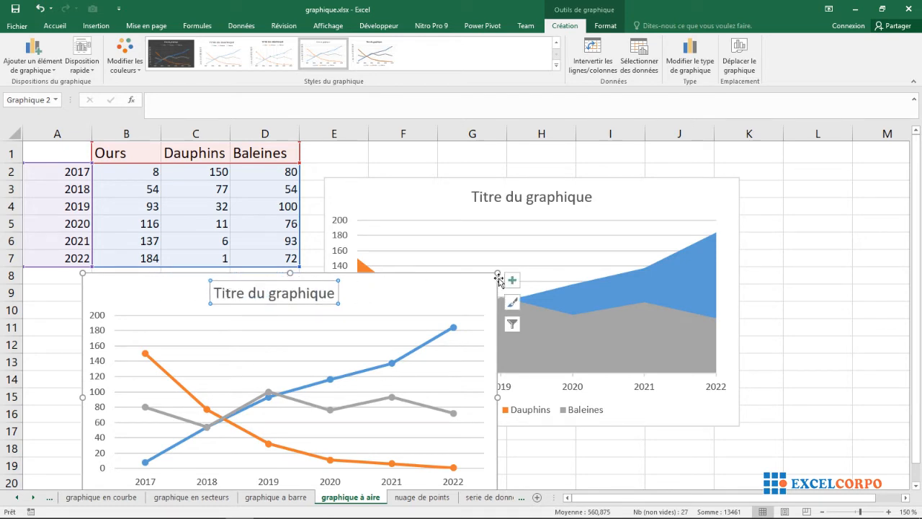
{"action": "left_click_drag", "start_coordinate": [497, 273], "coordinate": [375, 303]}
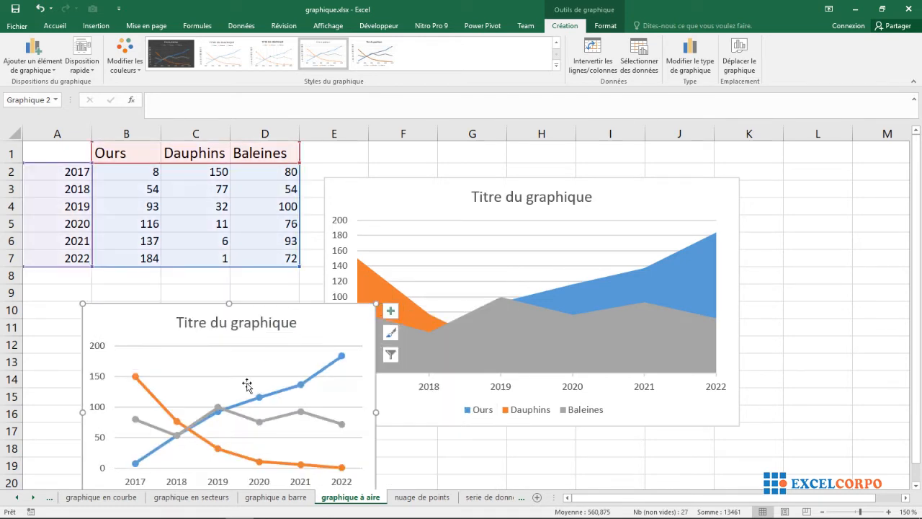
{"action": "left_click_drag", "start_coordinate": [318, 323], "coordinate": [258, 171]}
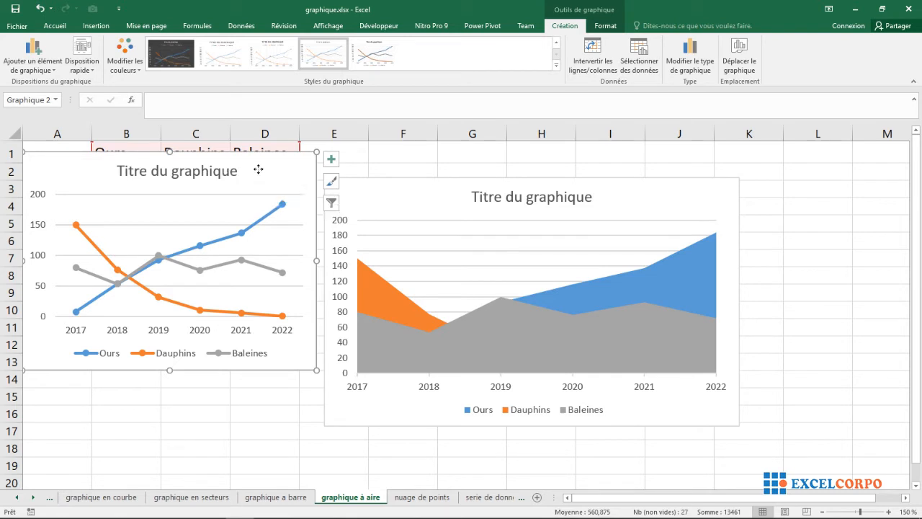
{"action": "key", "text": "Delete"}
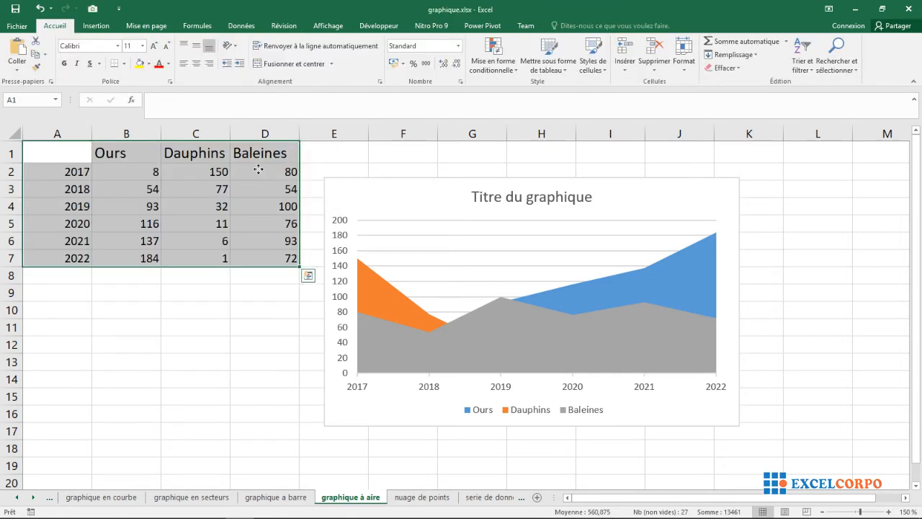
{"action": "left_click", "coordinate": [796, 203]}
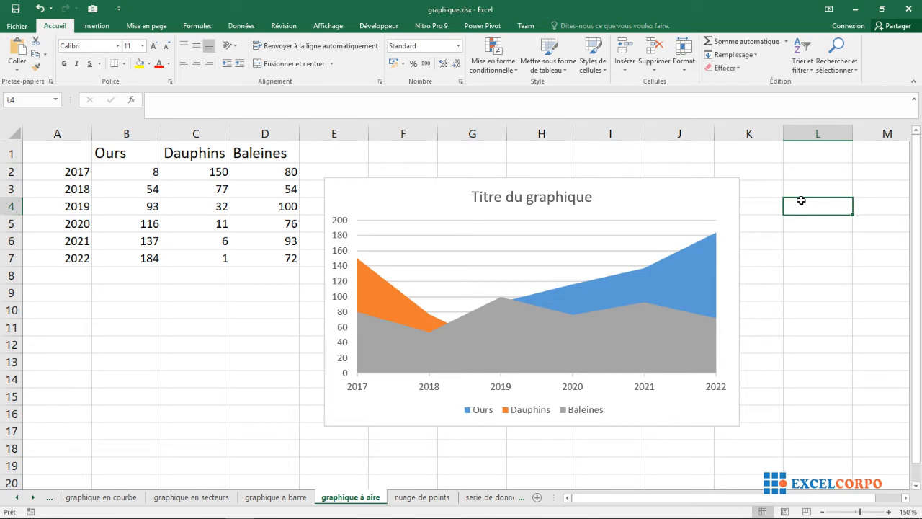
Change the area chart's type to stacked areas (Aires empilées), with the years on the horizontal axis
{"action": "left_click", "coordinate": [696, 185]}
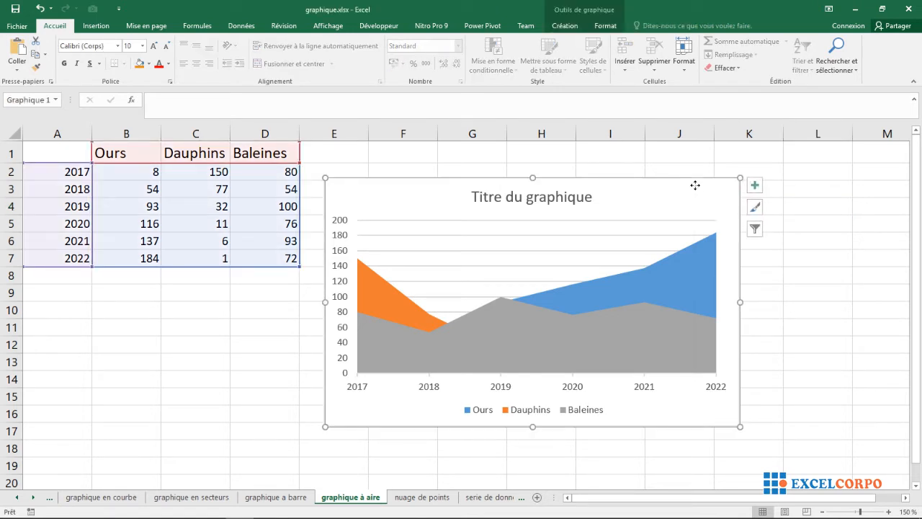
{"action": "right_click", "coordinate": [695, 185]}
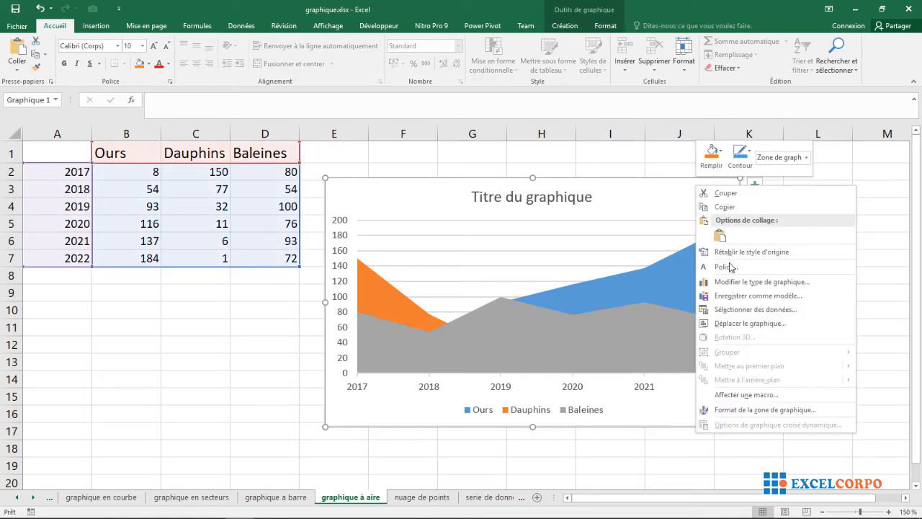
{"action": "left_click", "coordinate": [745, 281]}
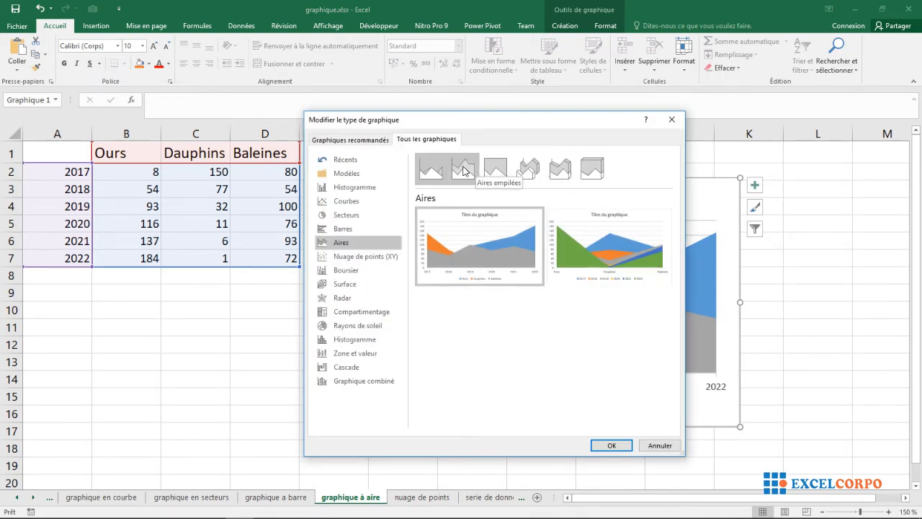
{"action": "left_click", "coordinate": [506, 176]}
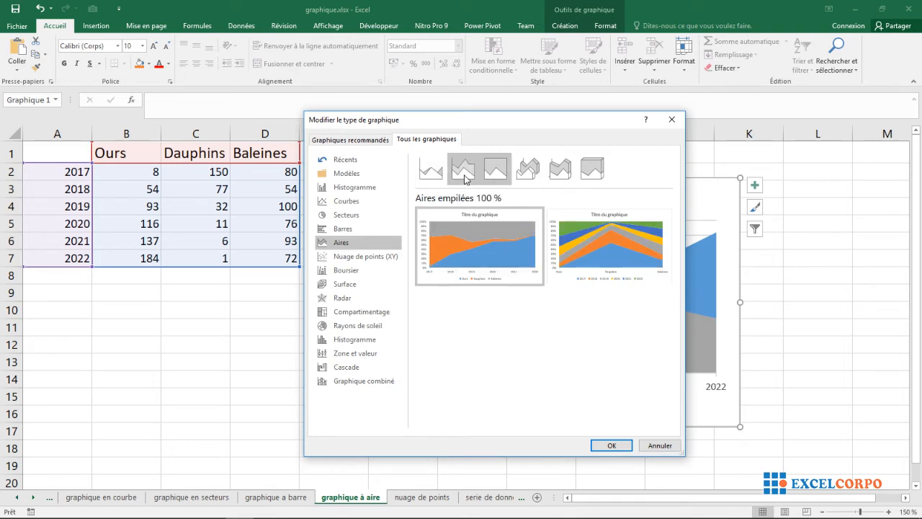
{"action": "left_click", "coordinate": [464, 178]}
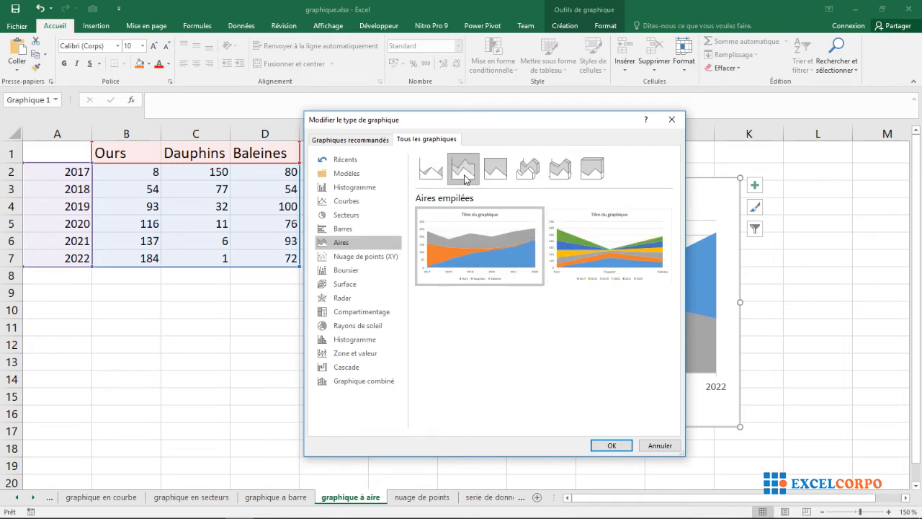
{"action": "mouse_move", "coordinate": [478, 235]}
{"action": "left_click", "coordinate": [609, 446]}
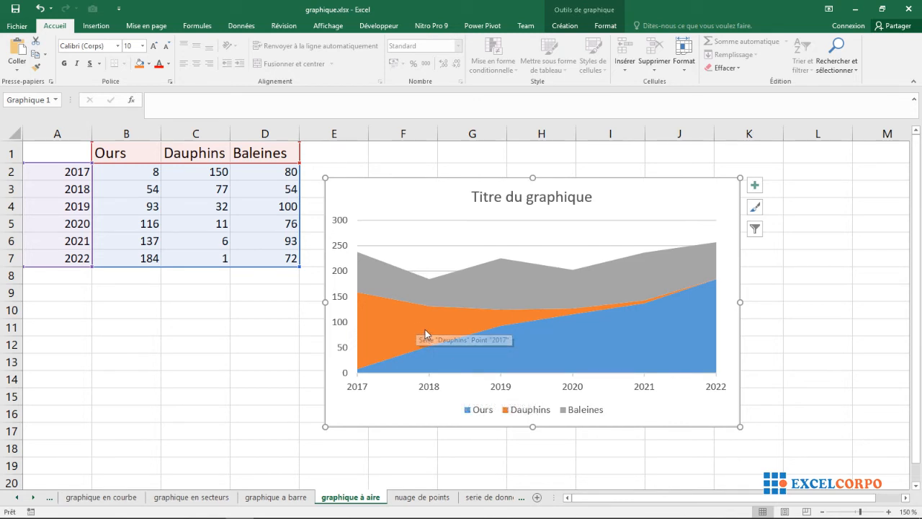
Examine the Ours and Baleines series in the stacked chart and compare the year column with the horizontal axis
{"action": "left_click", "coordinate": [490, 347]}
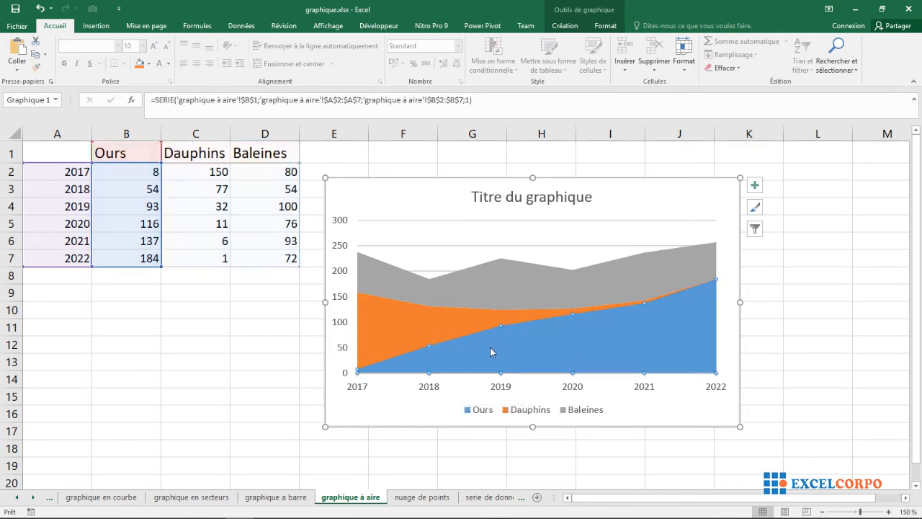
{"action": "left_click", "coordinate": [487, 294]}
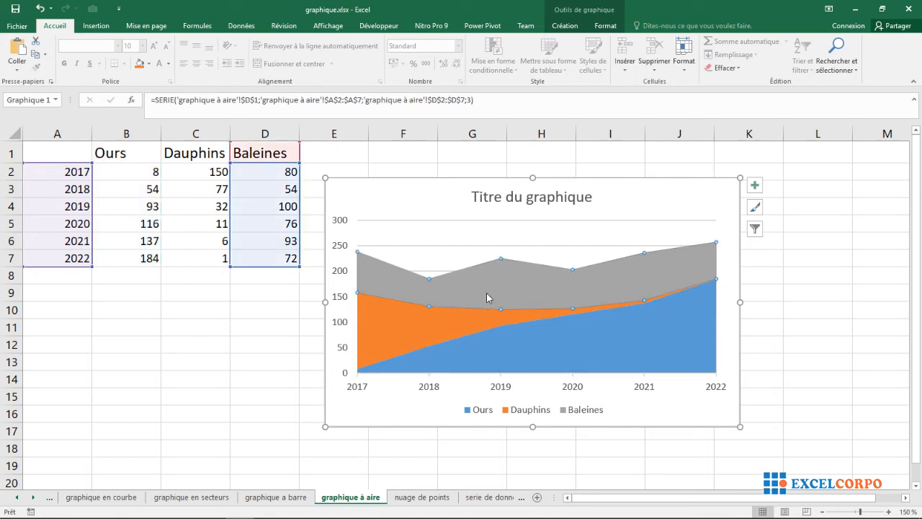
{"action": "left_click", "coordinate": [520, 348]}
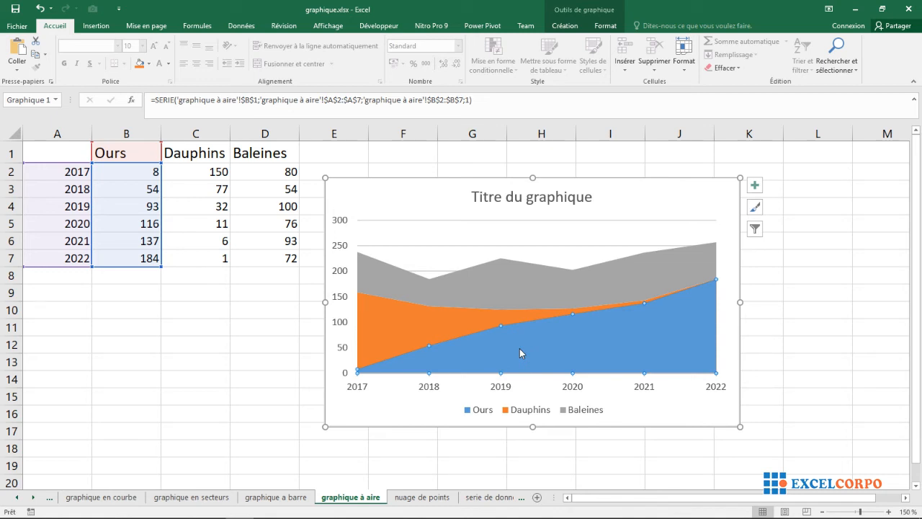
{"action": "left_click", "coordinate": [64, 154]}
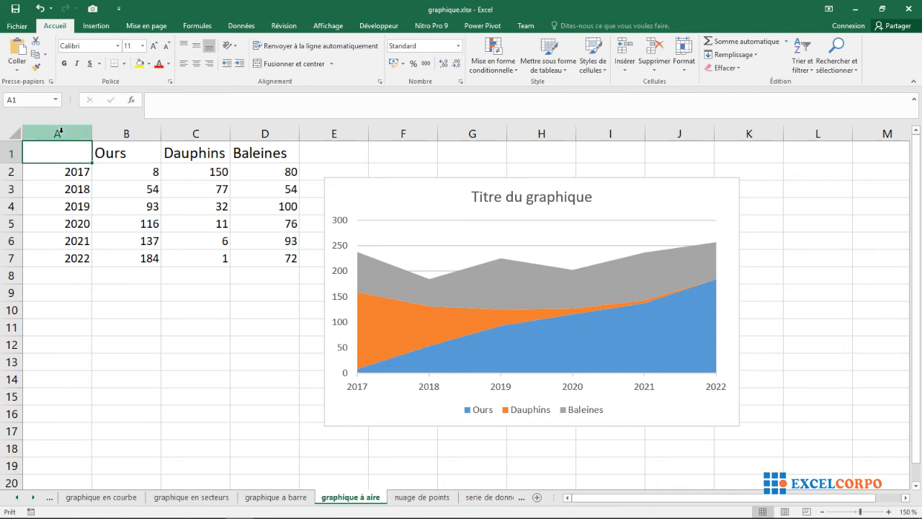
{"action": "left_click", "coordinate": [61, 133]}
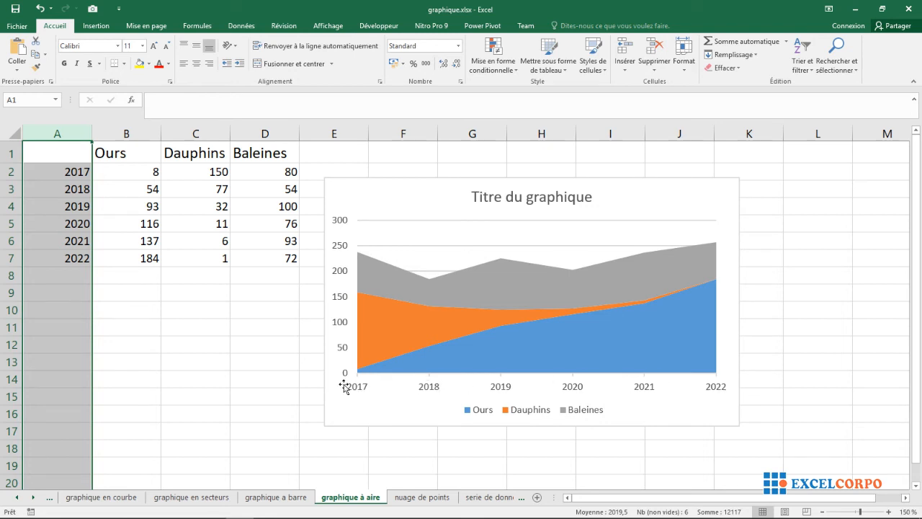
{"action": "left_click", "coordinate": [541, 386]}
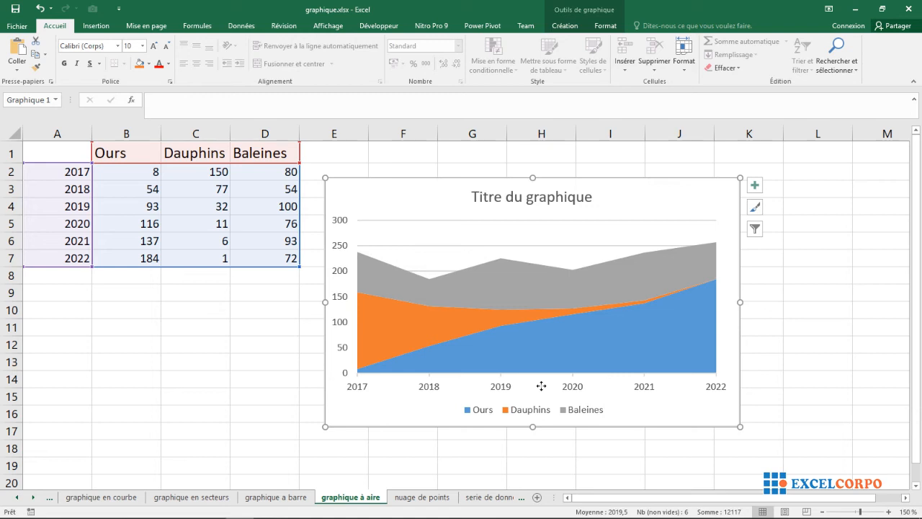
Enter the header ANNEE in cell A1 above the year values
{"action": "left_click", "coordinate": [66, 148]}
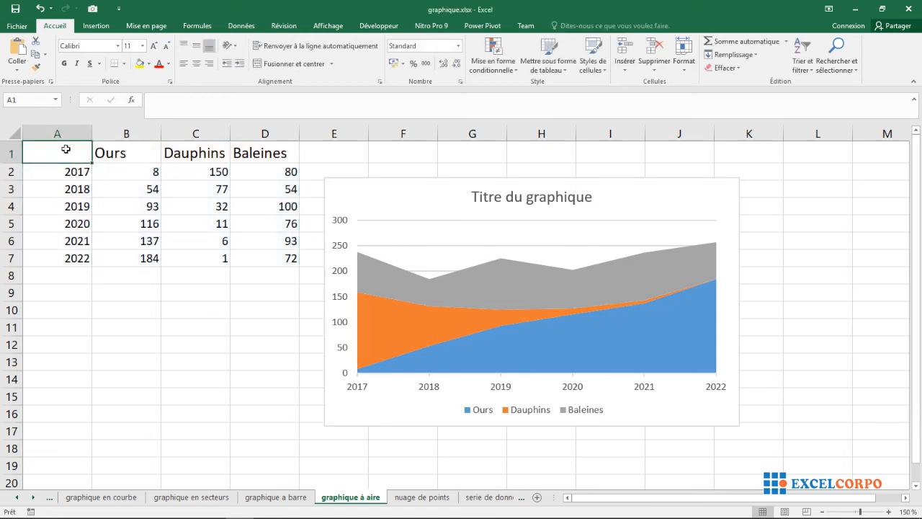
{"action": "type", "text": "ANNE"}
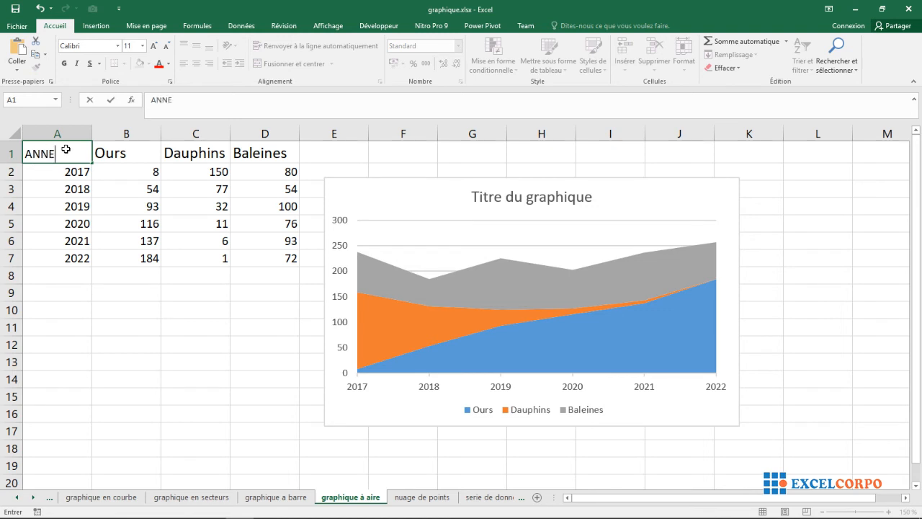
{"action": "type", "text": "E"}
{"action": "left_click", "coordinate": [87, 257]}
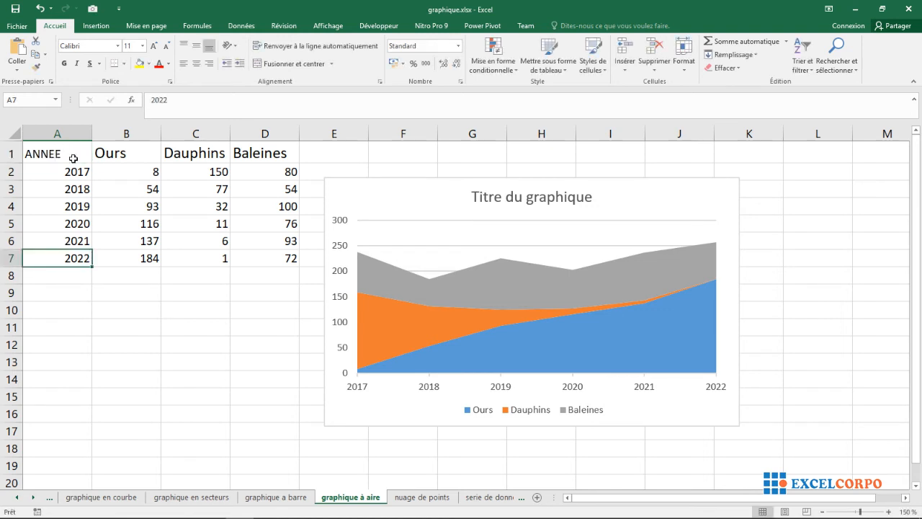
{"action": "left_click", "coordinate": [58, 133]}
{"action": "left_click", "coordinate": [134, 189]}
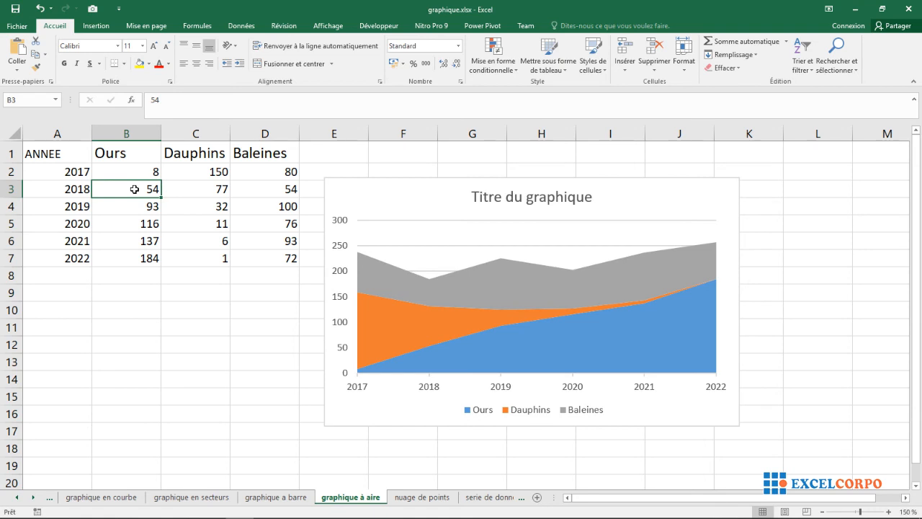
Delete the title from the stacked area chart
{"action": "left_click", "coordinate": [495, 192]}
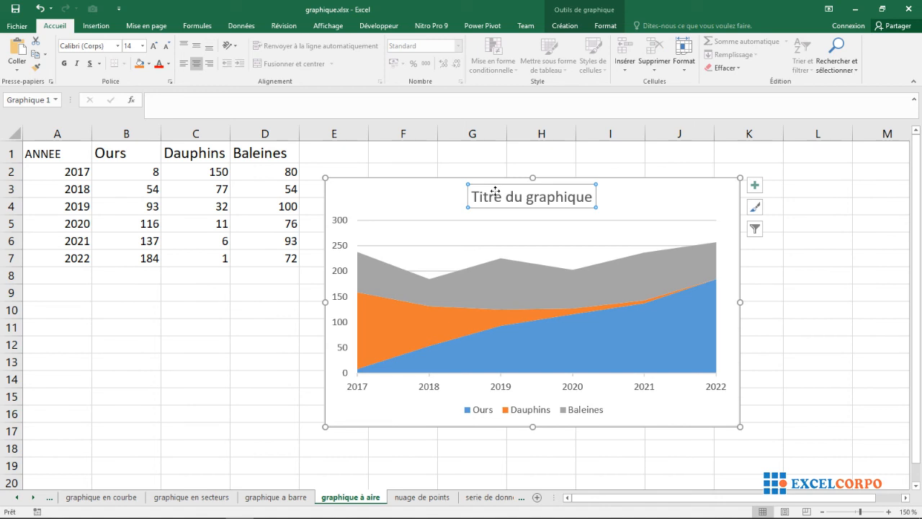
{"action": "key", "text": "Delete"}
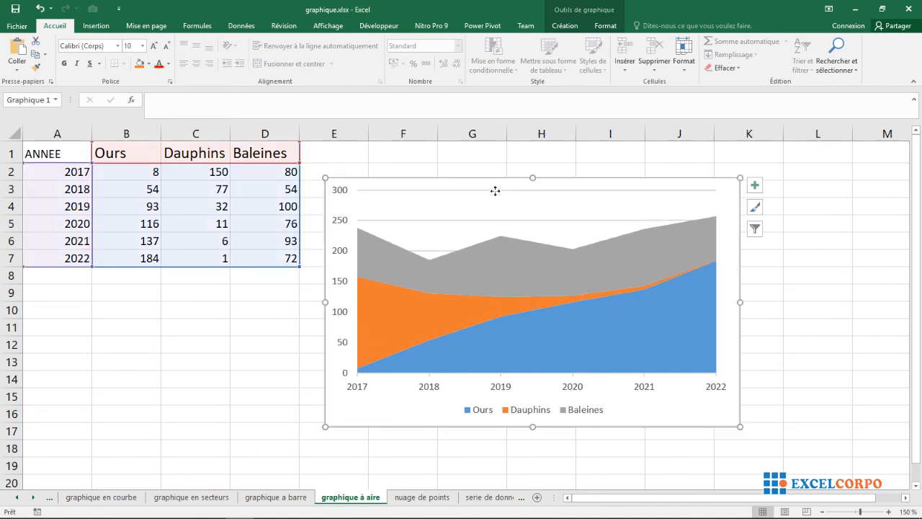